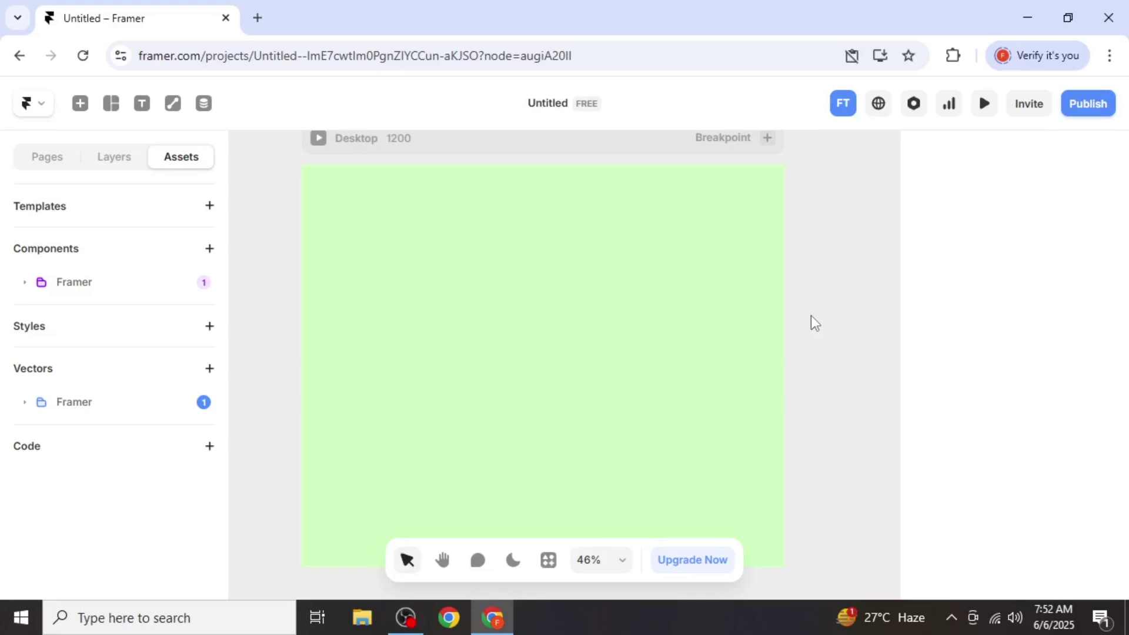
# Draw a tall 482 by 581 frame in the lower left of the Desktop frame
pyautogui.press('f')
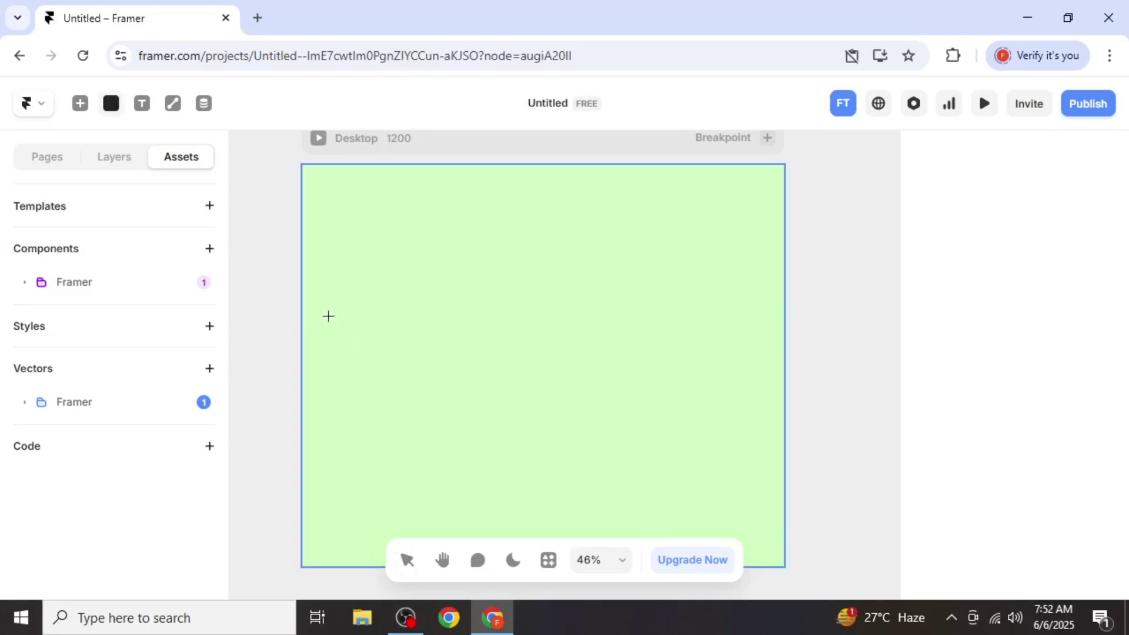
pyautogui.moveTo(328, 316); pyautogui.dragTo(521, 540)
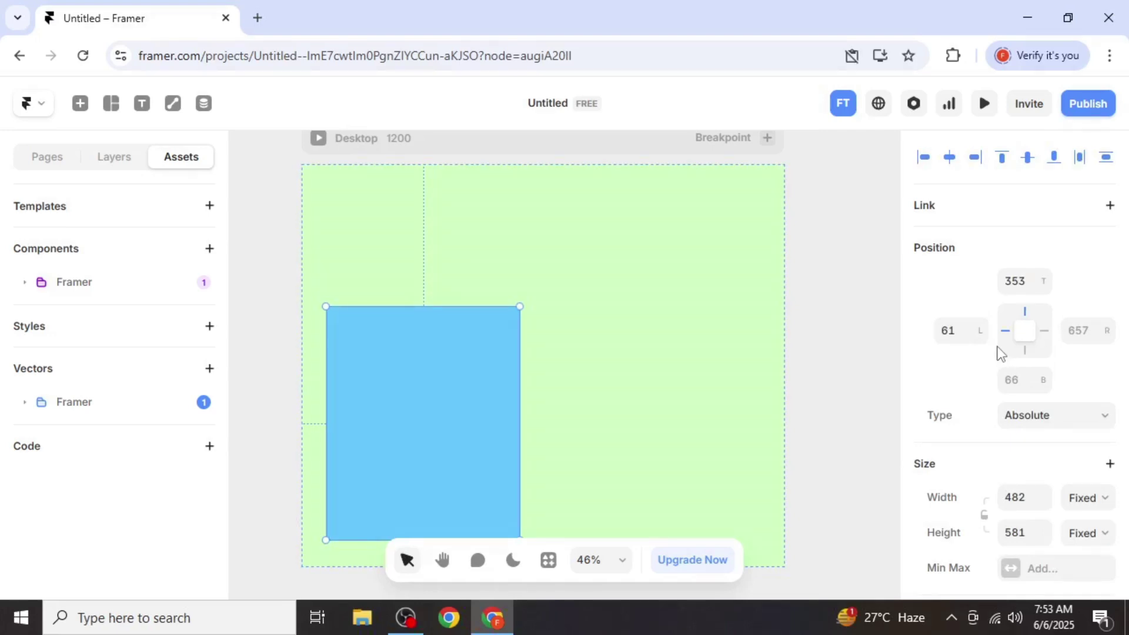
pyautogui.scroll(-3, 997, 346)
pyautogui.scroll(-2, 997, 347)
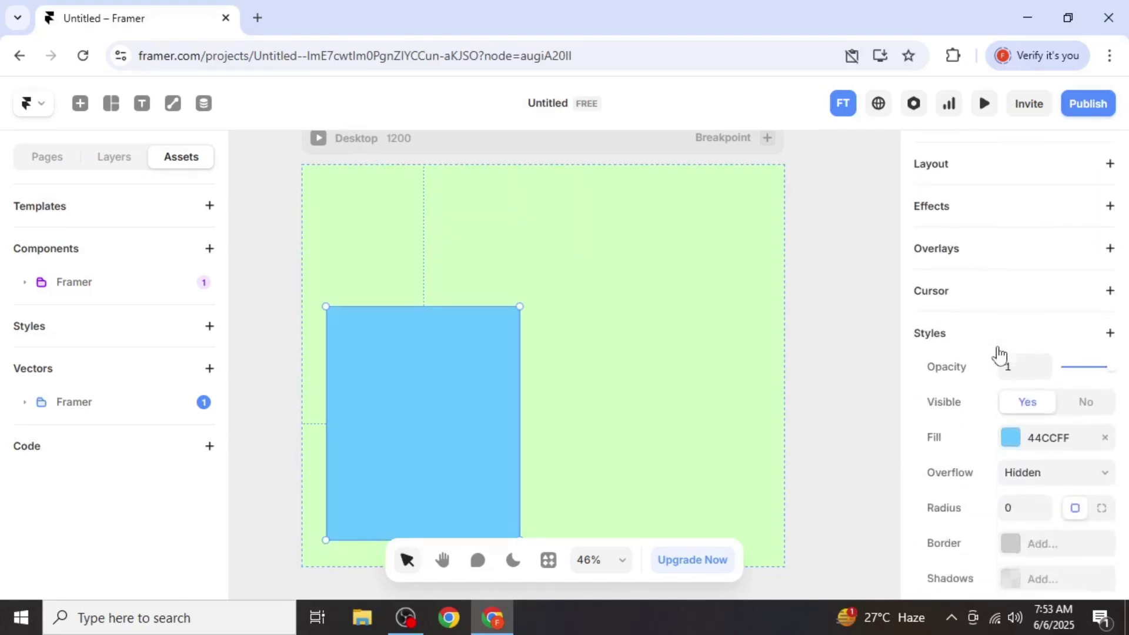
pyautogui.scroll(-2, 998, 346)
# Change the rectangle's fill from blue to white (FFFFFF) and reselect it
pyautogui.click(1011, 361)
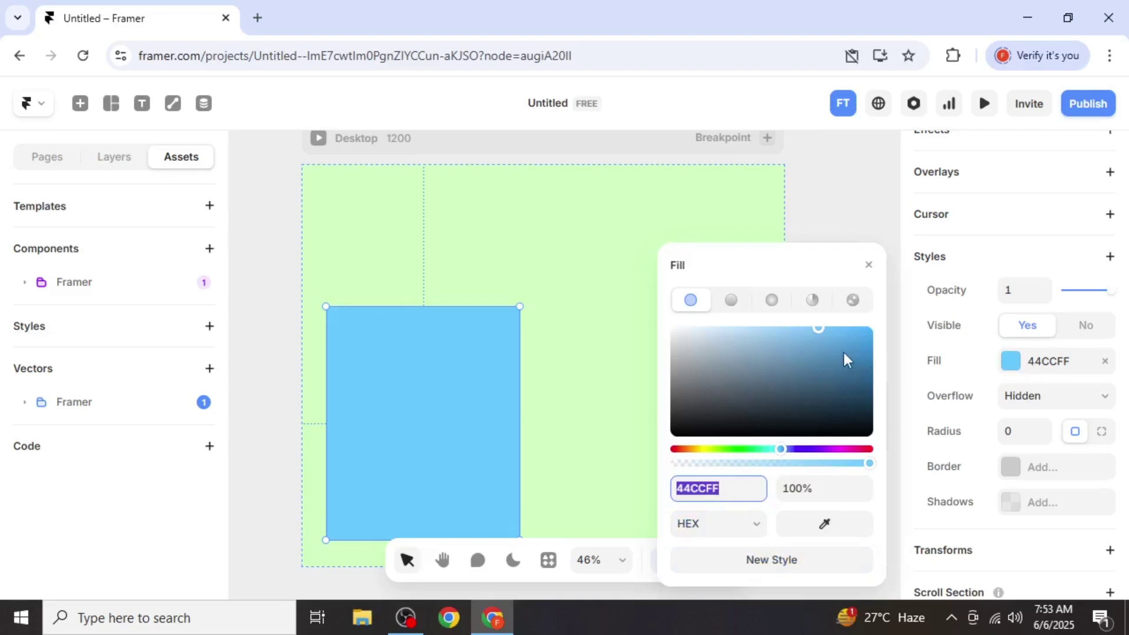
pyautogui.moveTo(842, 350); pyautogui.dragTo(672, 329)
pyautogui.click(862, 218)
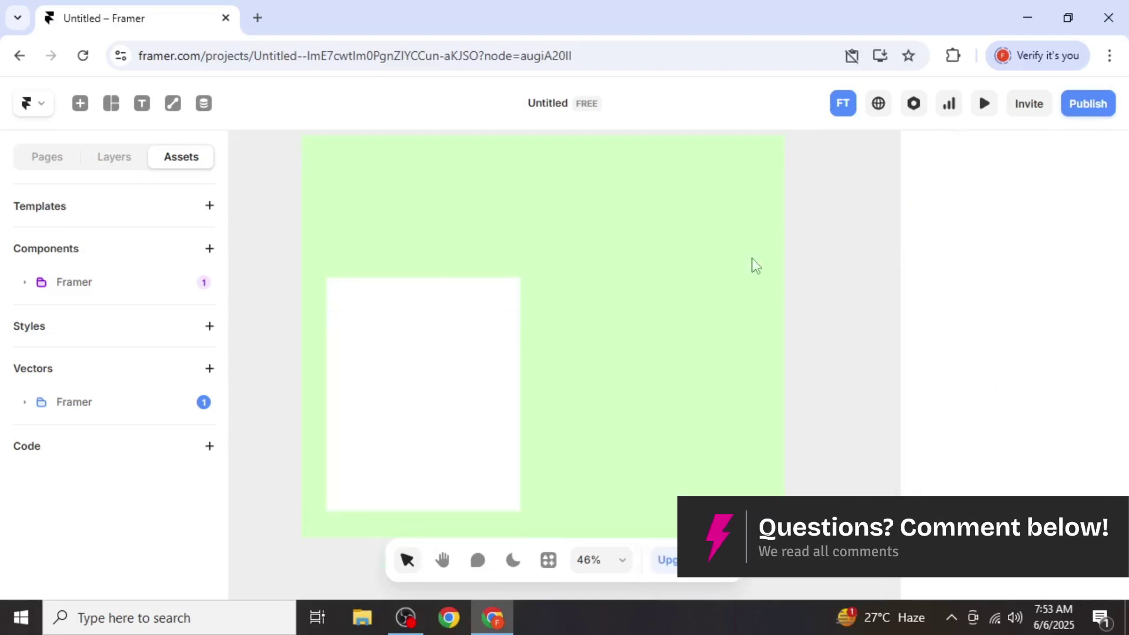
pyautogui.click(510, 373)
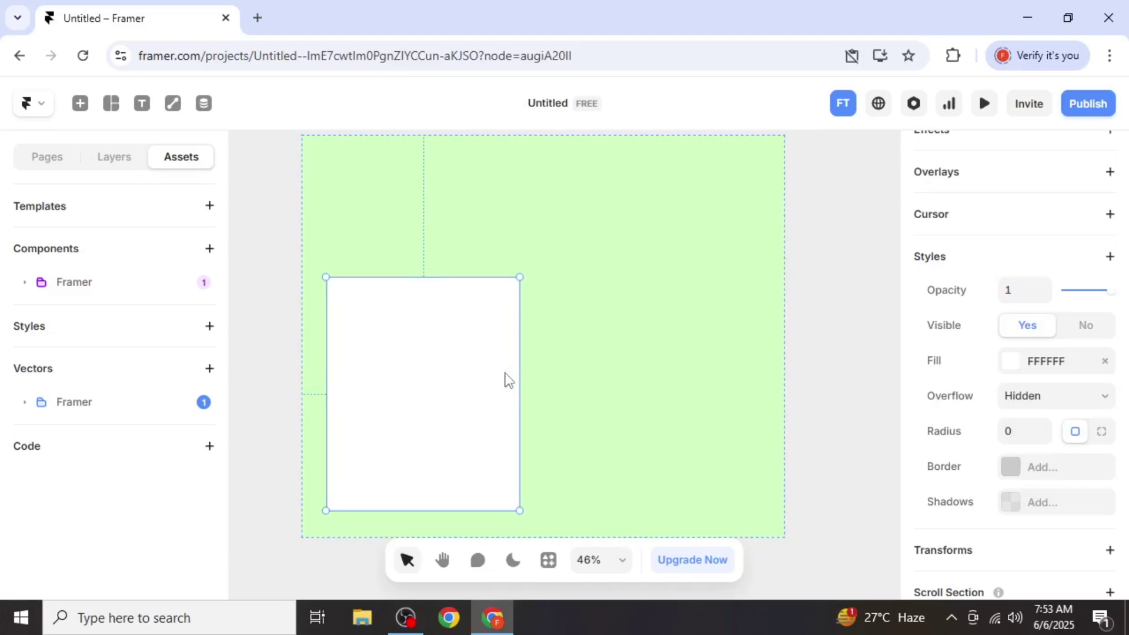
# Alt-drag a copy of the white frame to the right side, then deselect
pyautogui.moveTo(505, 380); pyautogui.dragTo(752, 380)
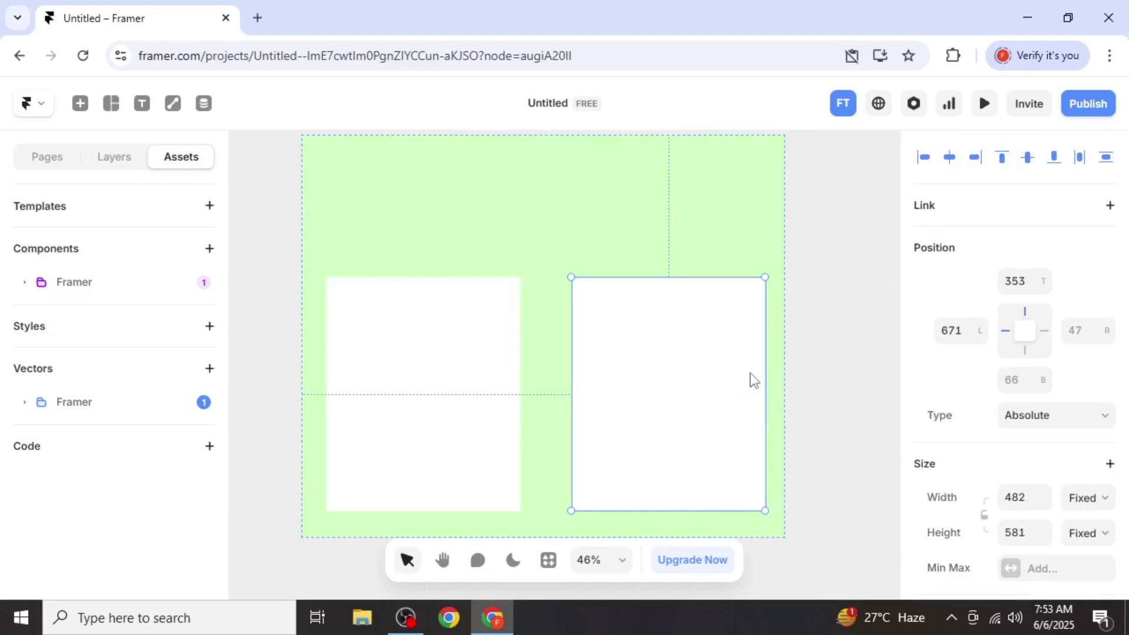
pyautogui.click(834, 333)
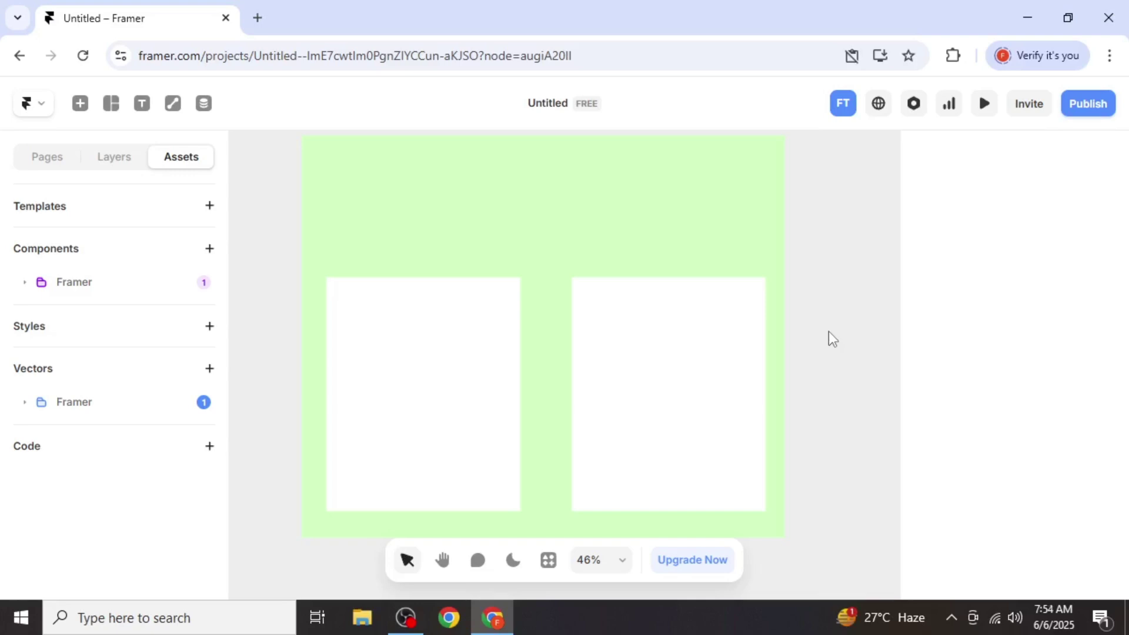
# Insert 400 by 300 image placeholders pinned to the bottom of the white frames
pyautogui.click(80, 104)
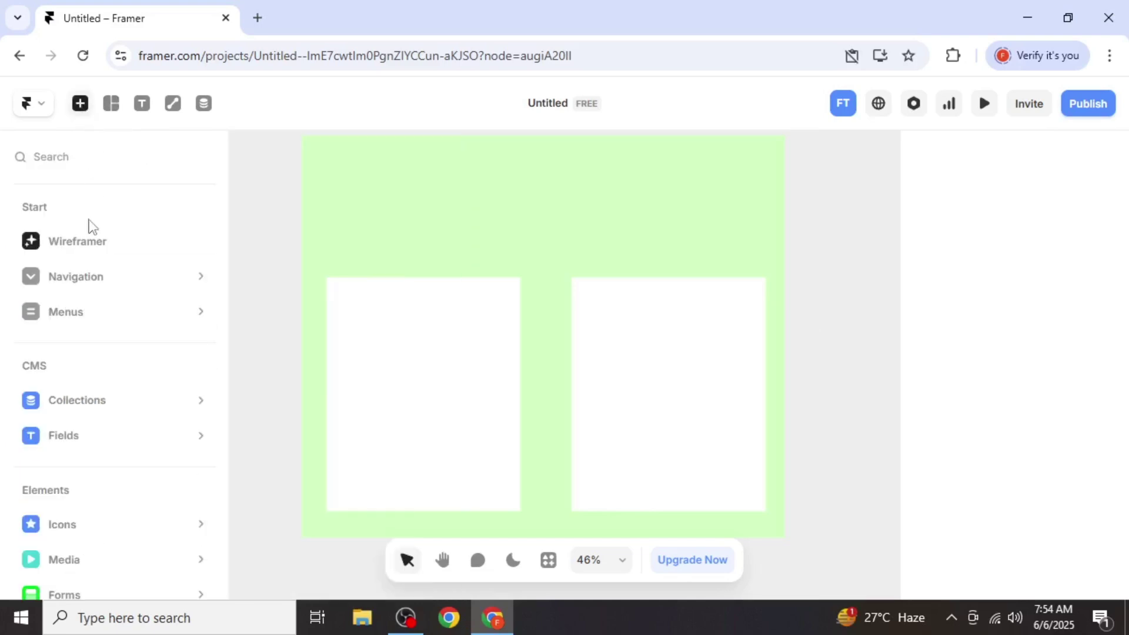
pyautogui.scroll(-1, 89, 265)
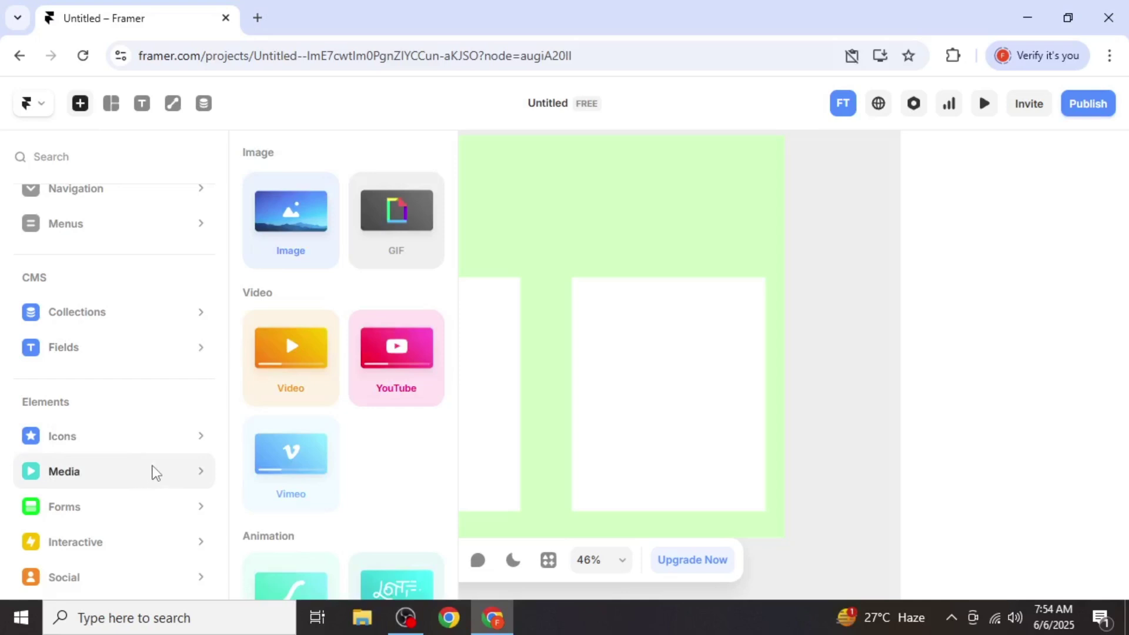
pyautogui.moveTo(309, 236)
pyautogui.mouseDown()
pyautogui.moveTo(609, 362)
pyautogui.moveTo(653, 340)
pyautogui.mouseUp()
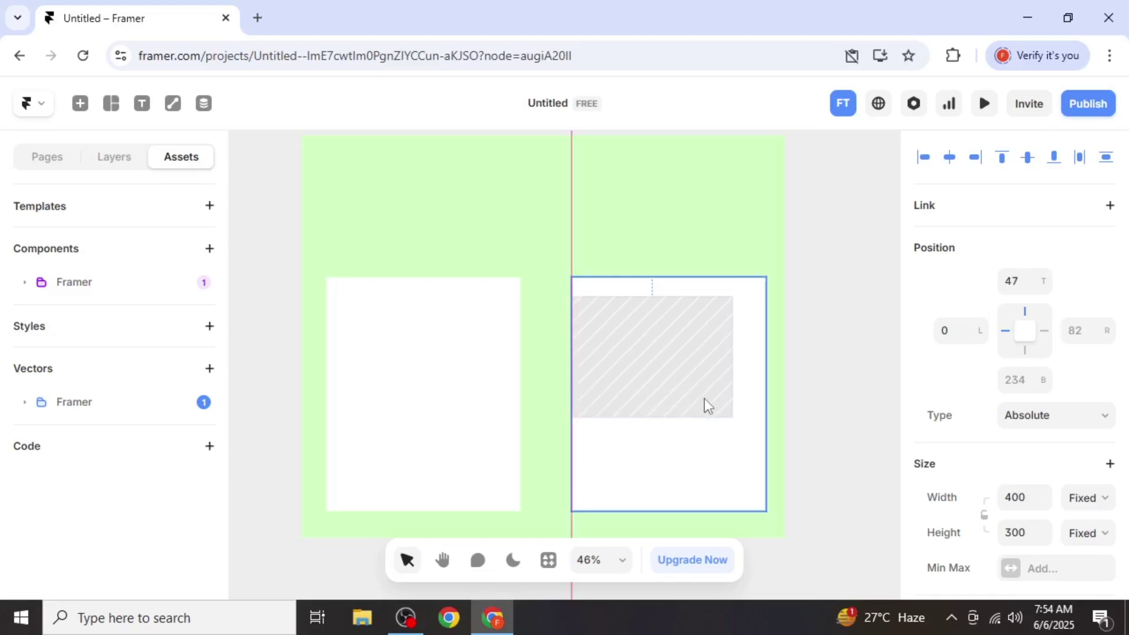
pyautogui.moveTo(710, 380)
pyautogui.mouseDown()
pyautogui.moveTo(706, 482)
pyautogui.moveTo(458, 475)
pyautogui.mouseUp()
pyautogui.click(457, 477)
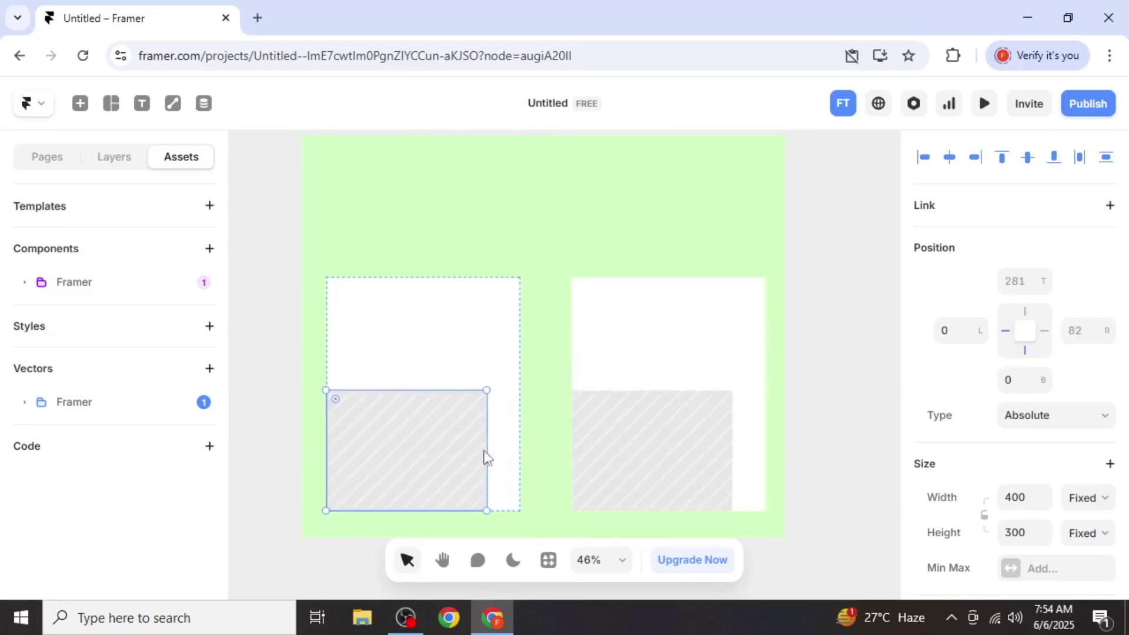
# Add a 'Section 1' text heading near the top of the left white frame
pyautogui.click(615, 380)
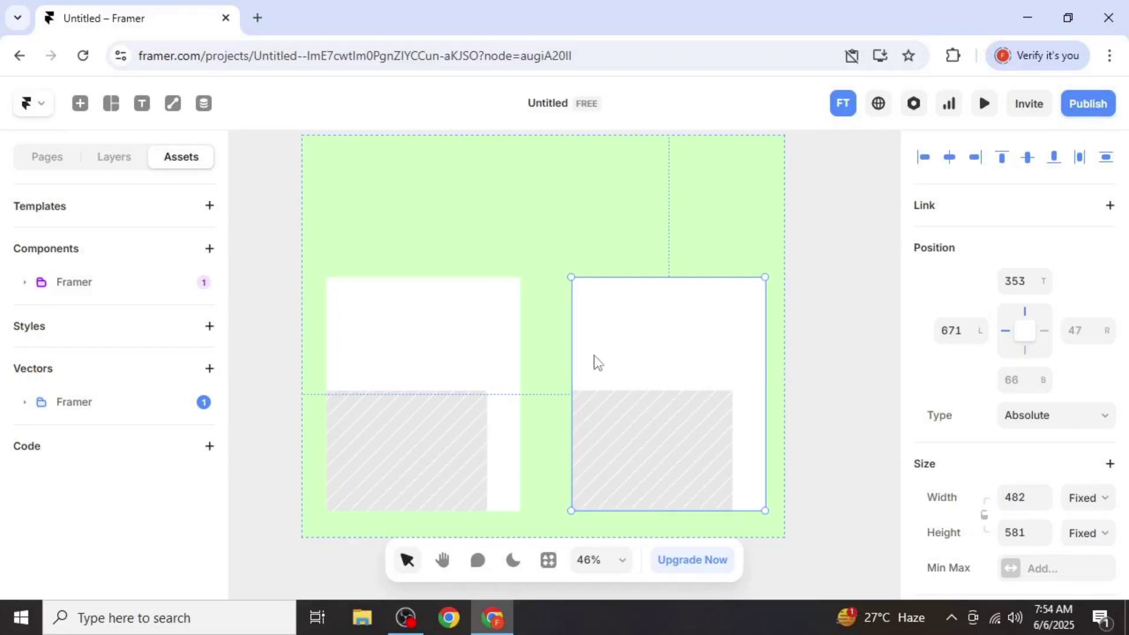
pyautogui.click(141, 103)
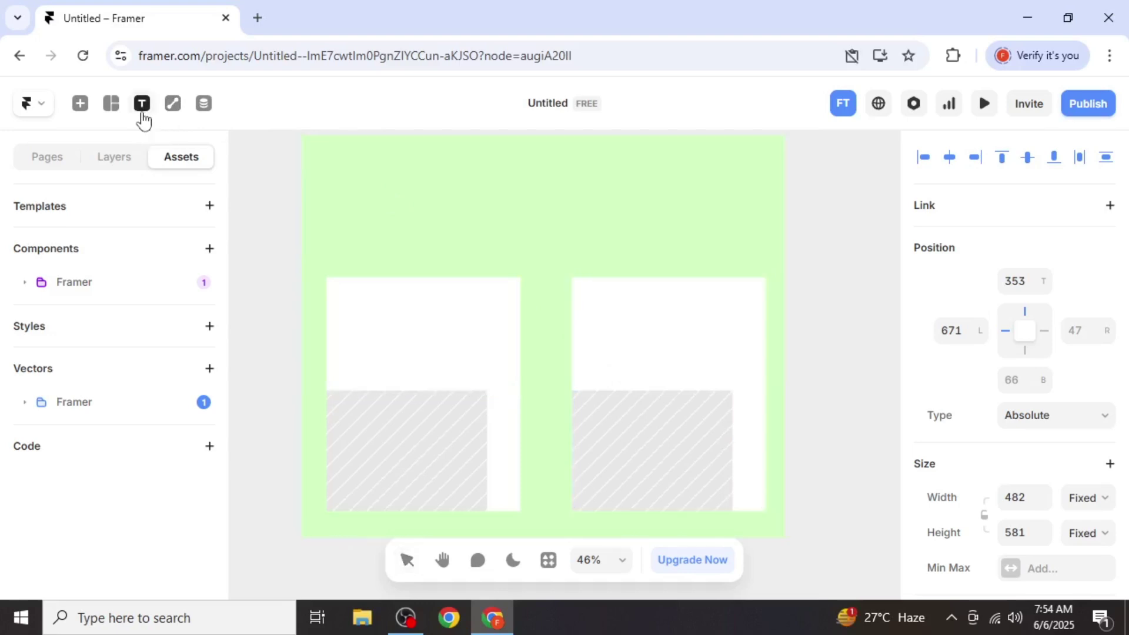
pyautogui.click(377, 313)
pyautogui.write('se')
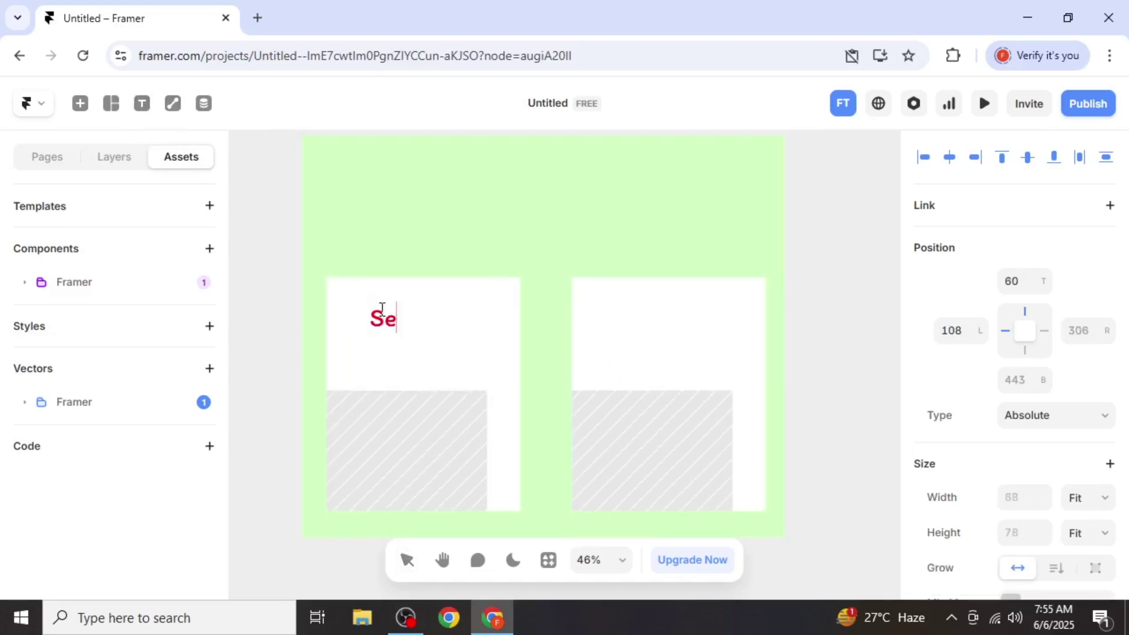
pyautogui.write('ction 1')
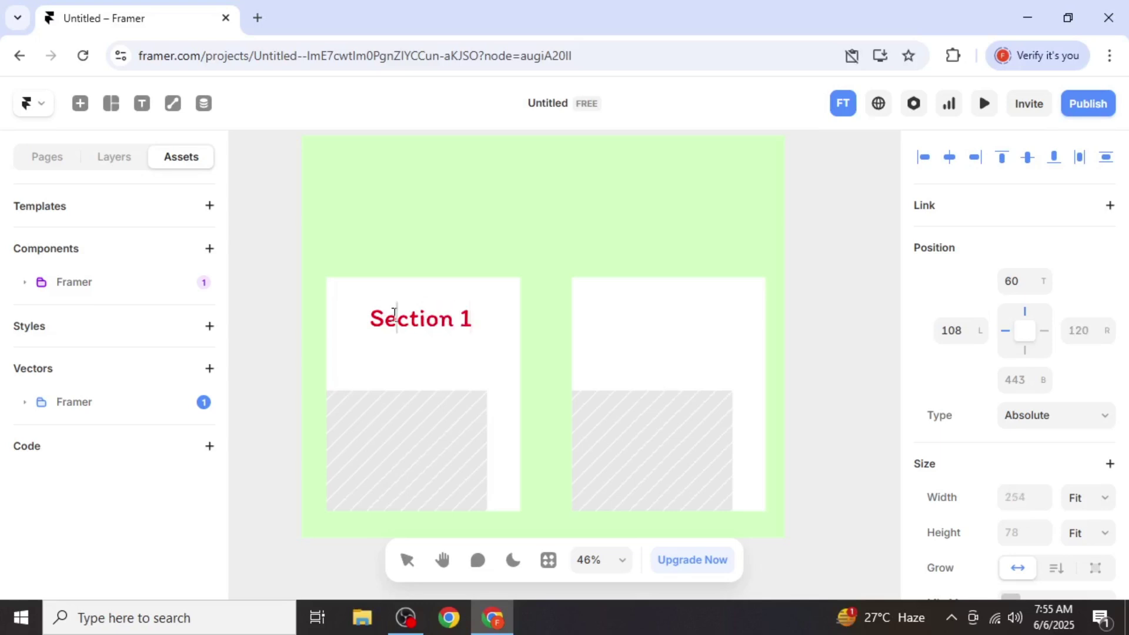
pyautogui.tripleClick(394, 315)
pyautogui.scroll(-5, 1015, 345)
pyautogui.scroll(-3, 1015, 345)
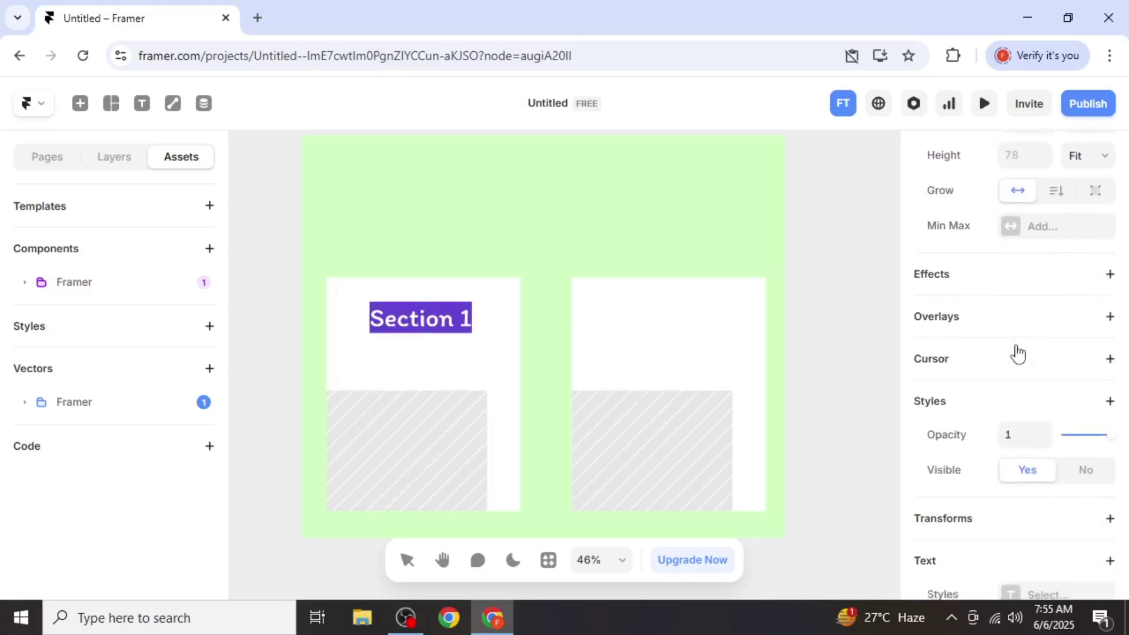
pyautogui.scroll(-3, 1015, 345)
pyautogui.scroll(-2, 1016, 345)
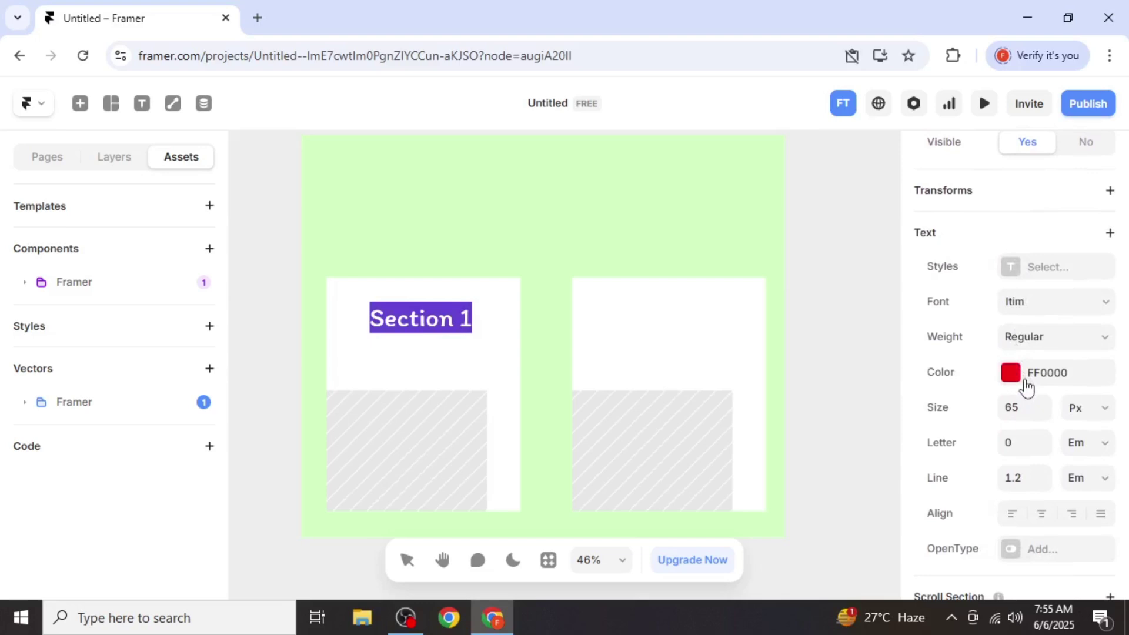
# Set the Section 1 heading's text colour to black (000000)
pyautogui.click(1012, 373)
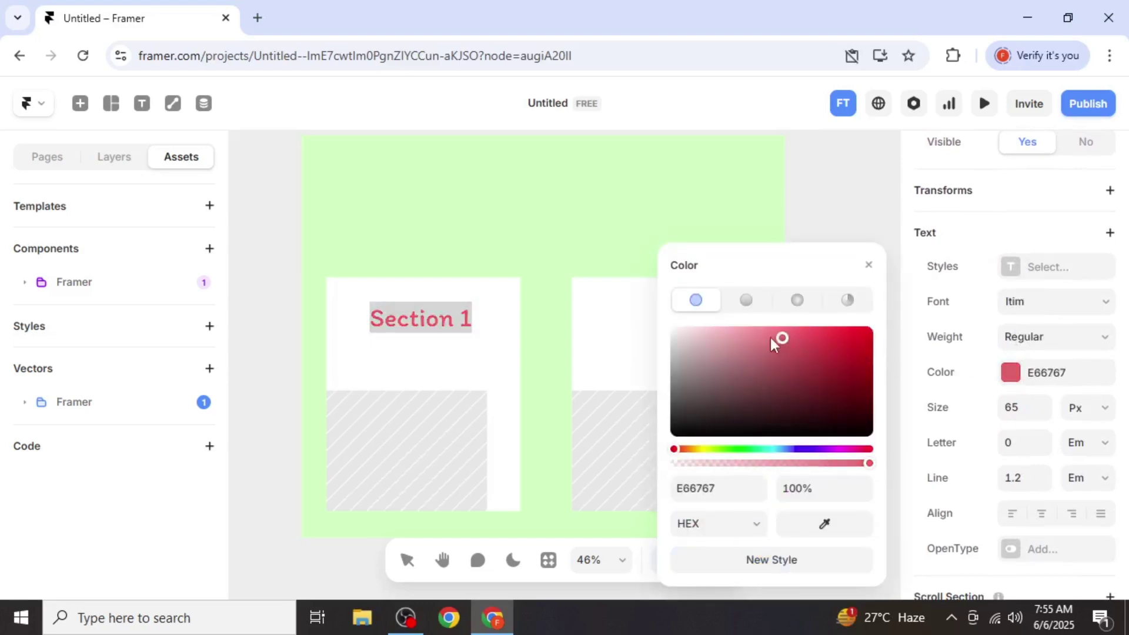
pyautogui.moveTo(776, 339); pyautogui.dragTo(672, 328)
pyautogui.hotkey('ctrl', 'z')
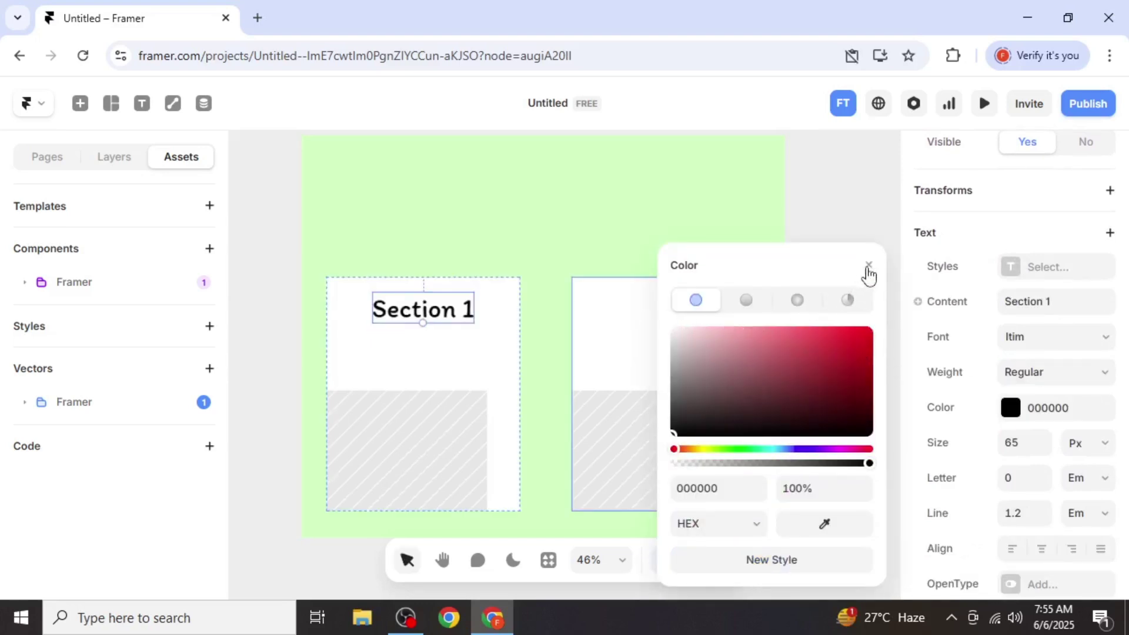
pyautogui.click(868, 265)
# Copy the Section 1 heading into the right card and edit it to read 'Section 2'
pyautogui.moveTo(445, 314); pyautogui.dragTo(674, 318)
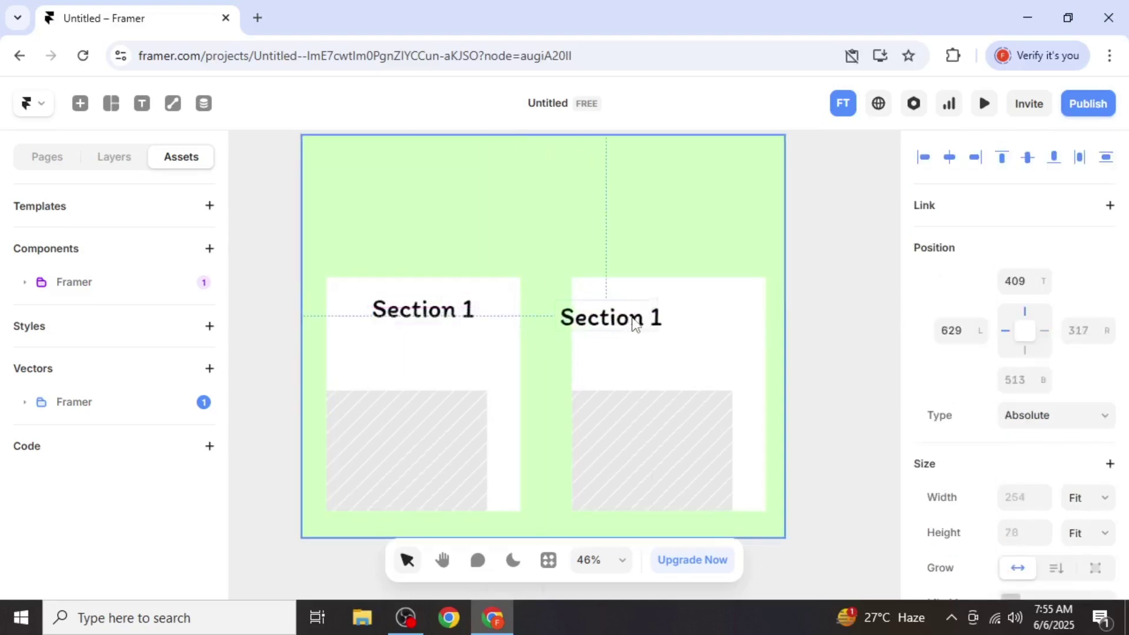
pyautogui.doubleClick(710, 311)
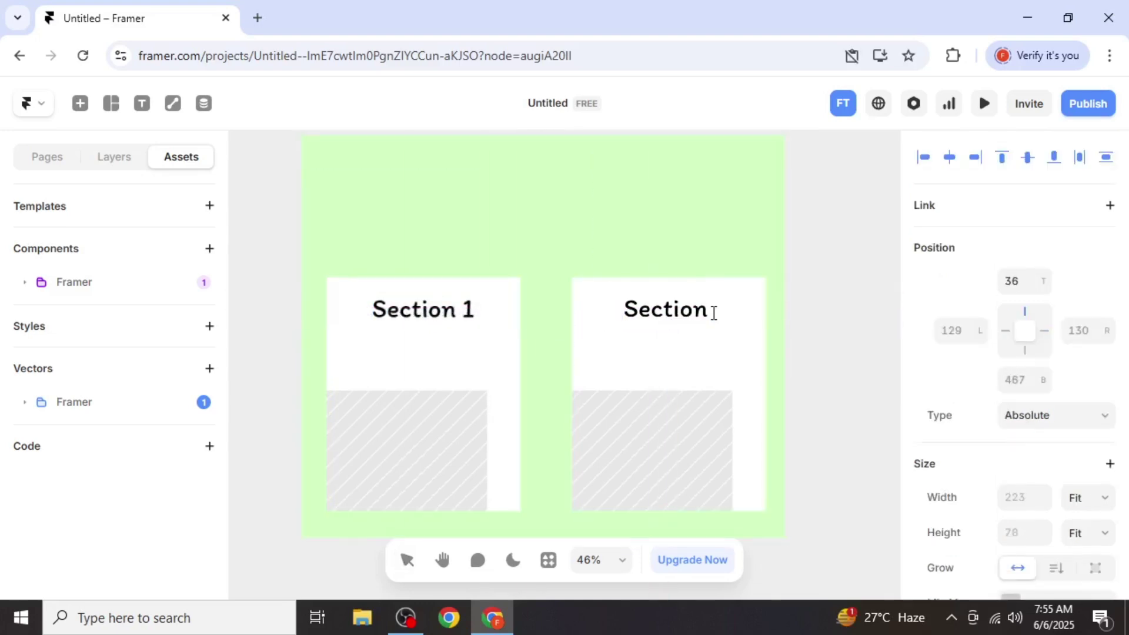
pyautogui.write('2')
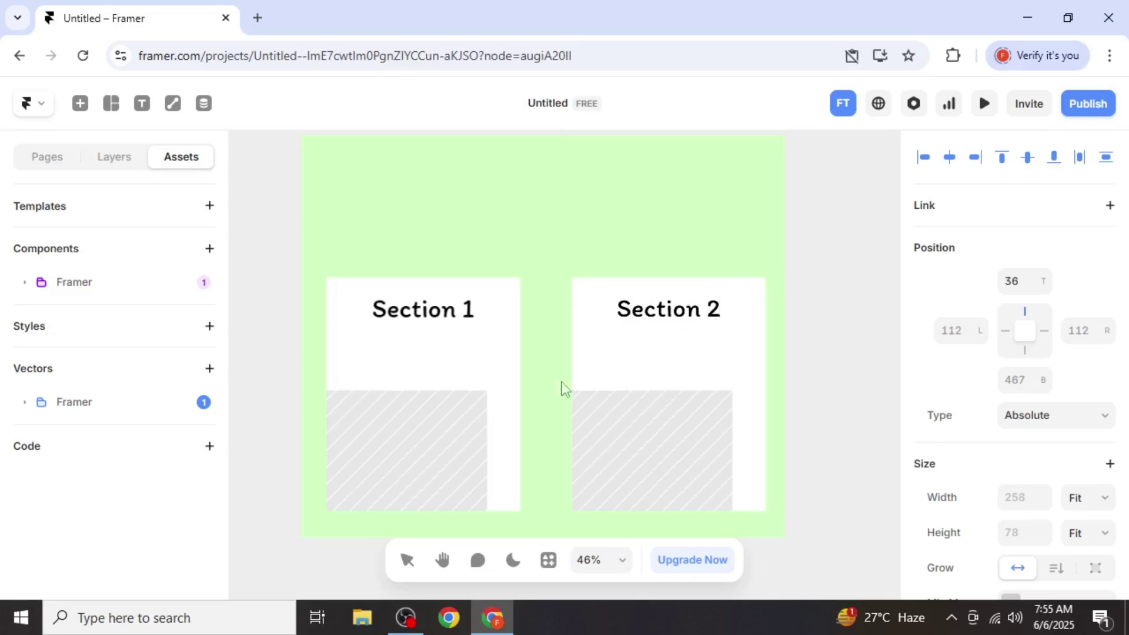
pyautogui.press('Escape')
# Fill the left card's image placeholder with the uploaded Favicon image
pyautogui.click(456, 434)
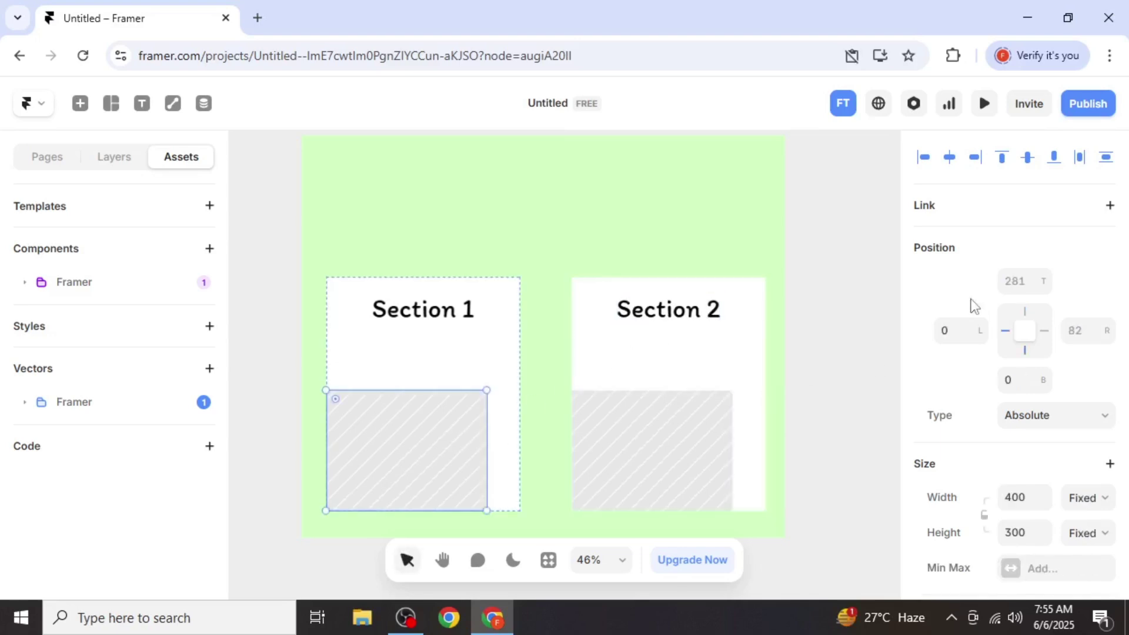
pyautogui.scroll(-3, 1041, 258)
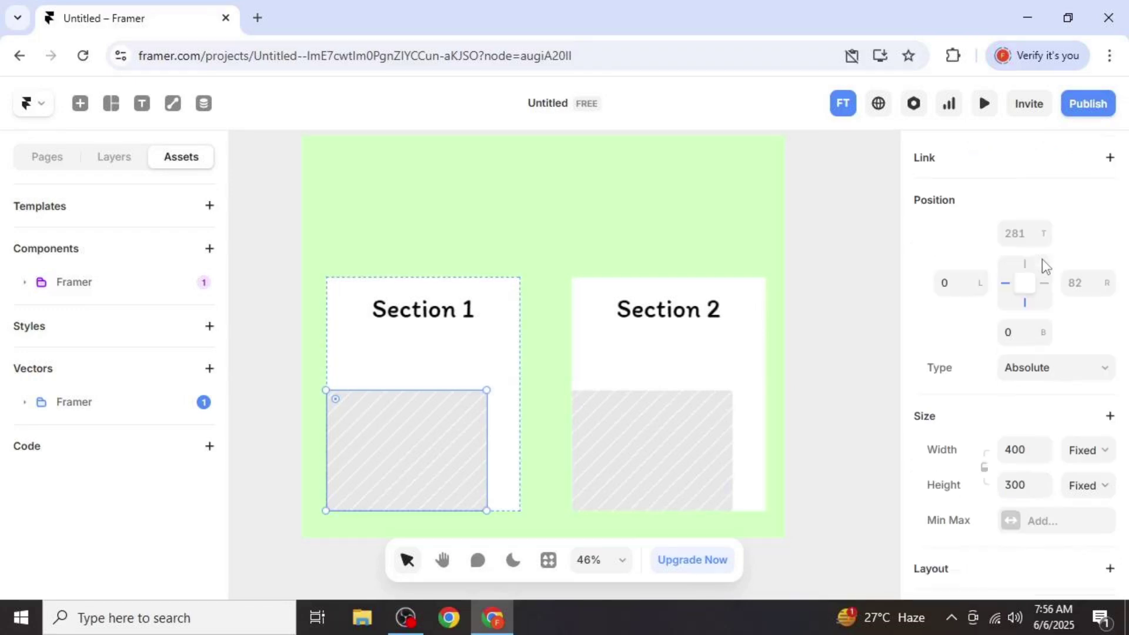
pyautogui.scroll(-5, 1042, 259)
pyautogui.scroll(-2, 1041, 258)
pyautogui.click(1011, 272)
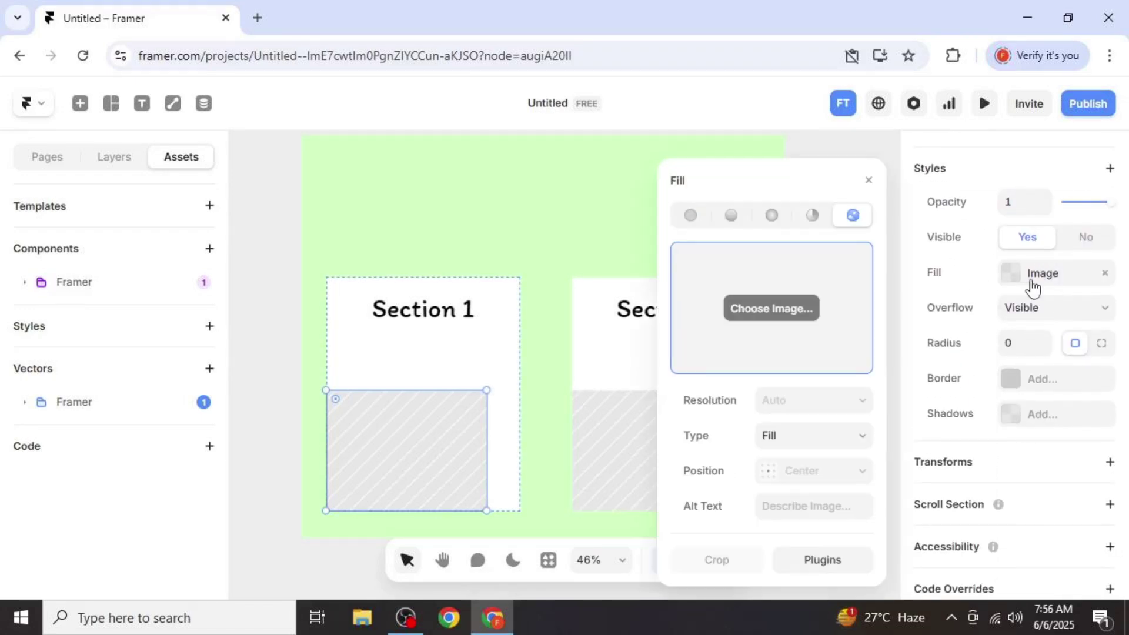
pyautogui.click(772, 308)
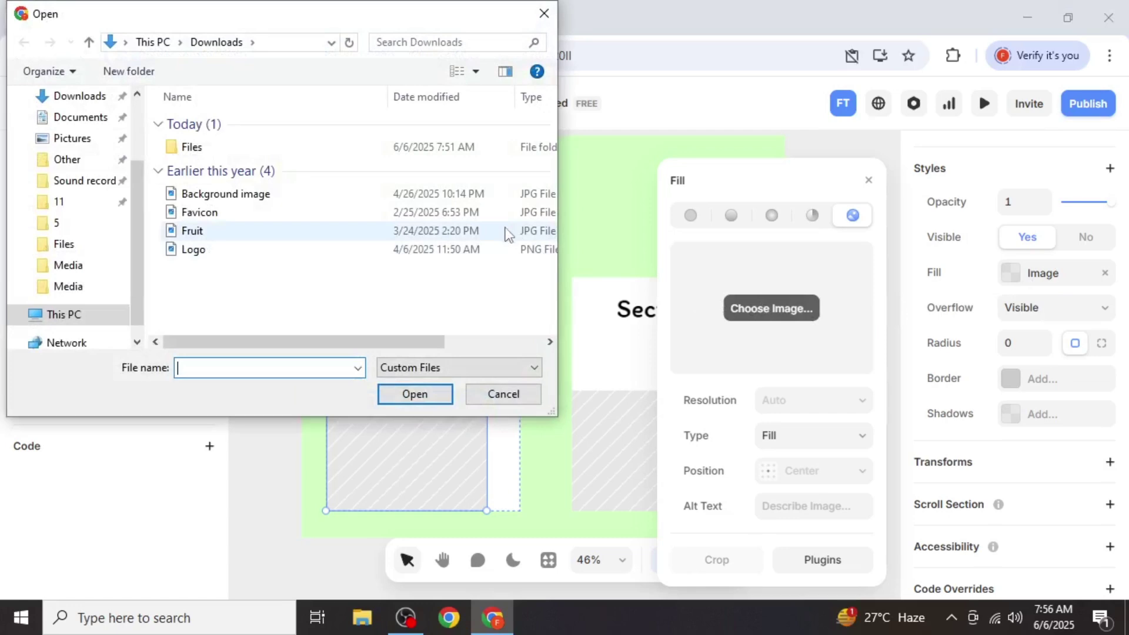
pyautogui.click(200, 212)
pyautogui.click(415, 393)
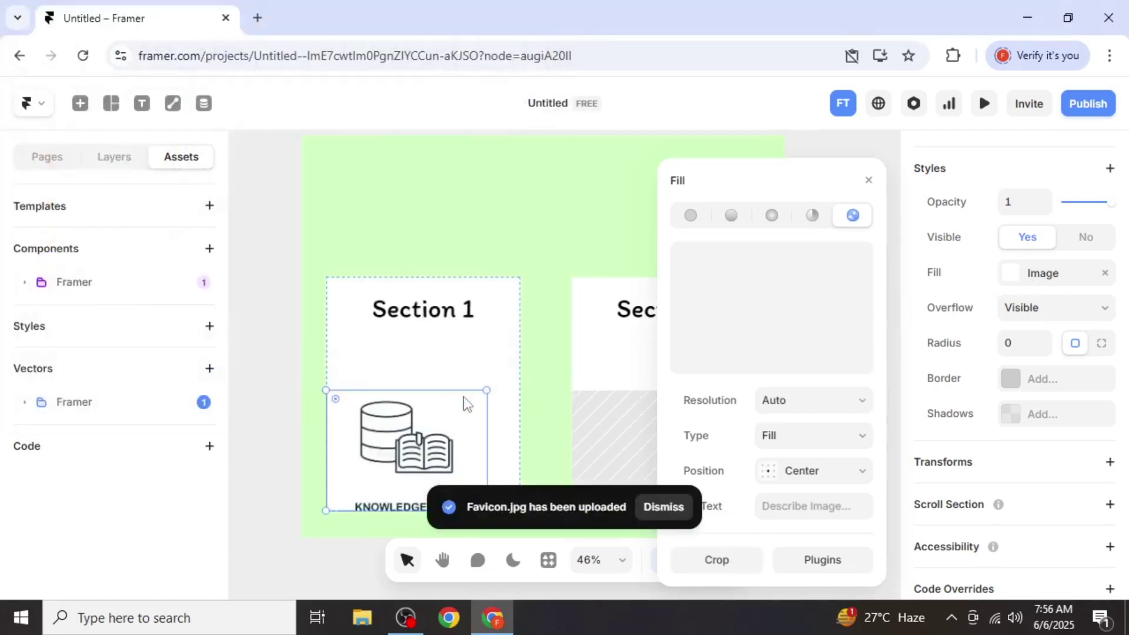
# Fill the right card's image placeholder with the uploaded Fruit pears photo
pyautogui.click(599, 428)
pyautogui.click(745, 306)
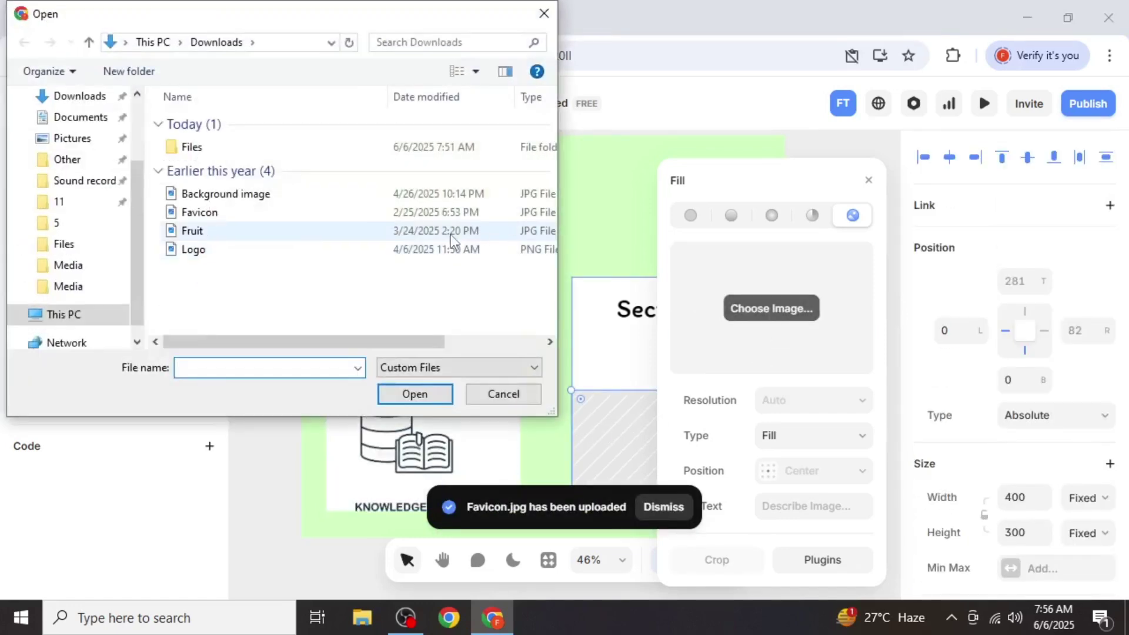
pyautogui.click(191, 230)
pyautogui.click(415, 394)
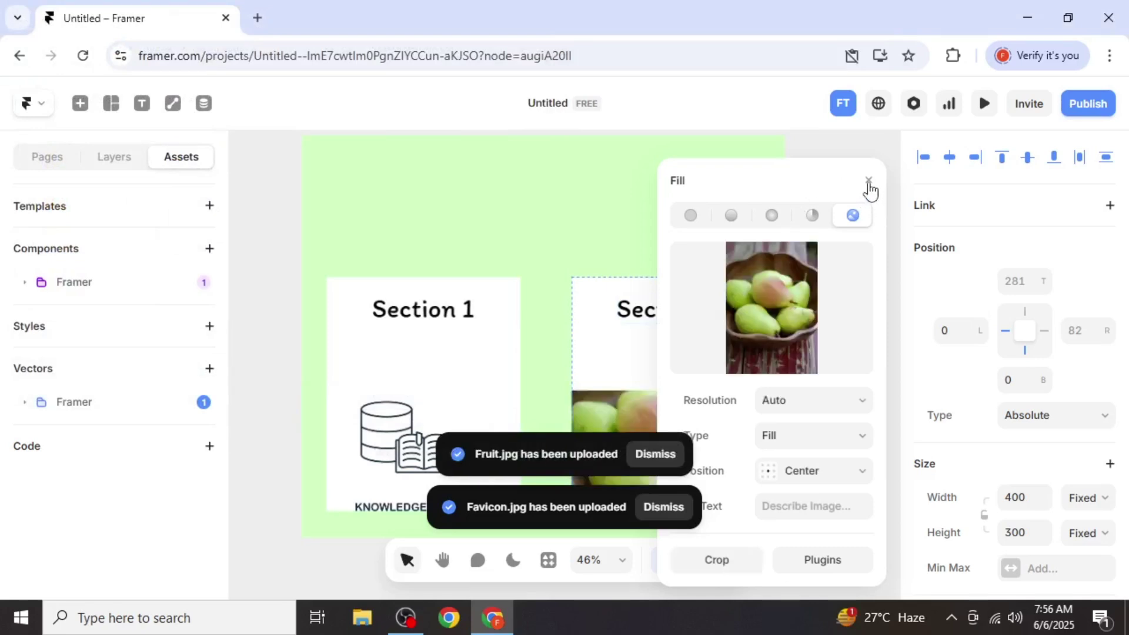
# Stagger the cards: move Section 2 beside Section 1 and raise the Section 1 card
pyautogui.click(831, 308)
pyautogui.scroll(-1, 832, 307)
pyautogui.scroll(1, 788, 288)
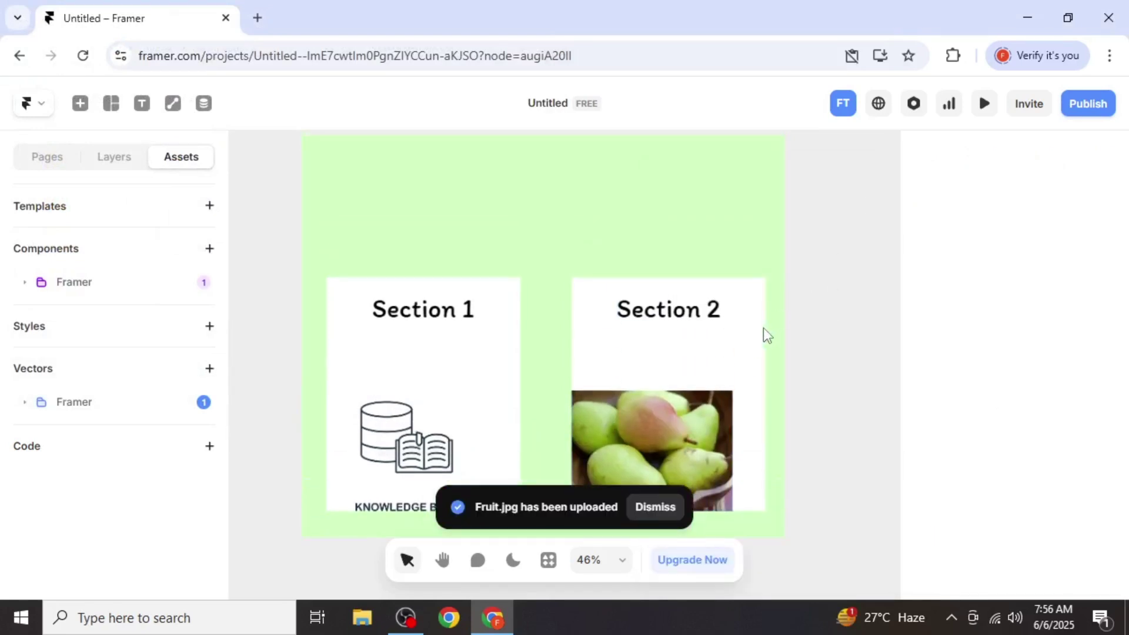
pyautogui.moveTo(734, 341)
pyautogui.mouseDown()
pyautogui.moveTo(573, 255)
pyautogui.moveTo(657, 313)
pyautogui.mouseUp()
pyautogui.scroll(1, 504, 398)
pyautogui.moveTo(504, 398); pyautogui.dragTo(491, 327)
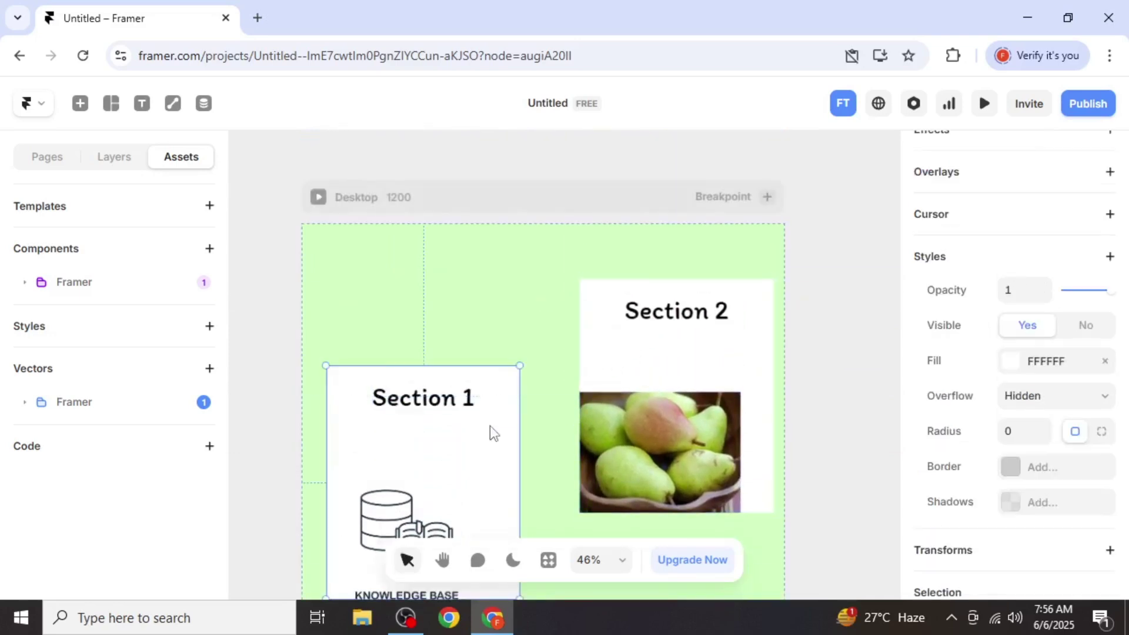